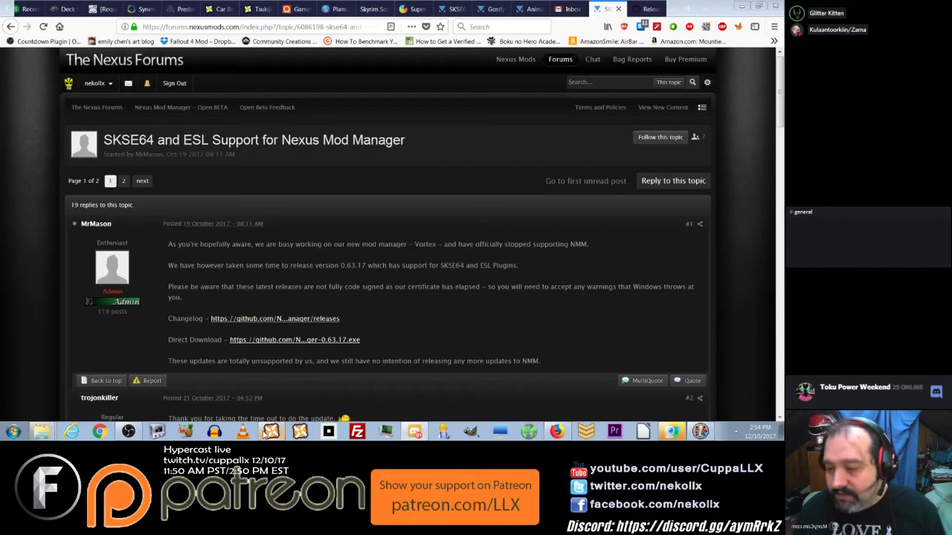
- Switch to Nexus Mod Manager 0.63.17, check the details of Survival Xtra Pockets.esp and ccqdrsse001-survivalmode.esl in the plugin list, and close the manager
{"action": "left_click", "coordinate": [270, 432]}
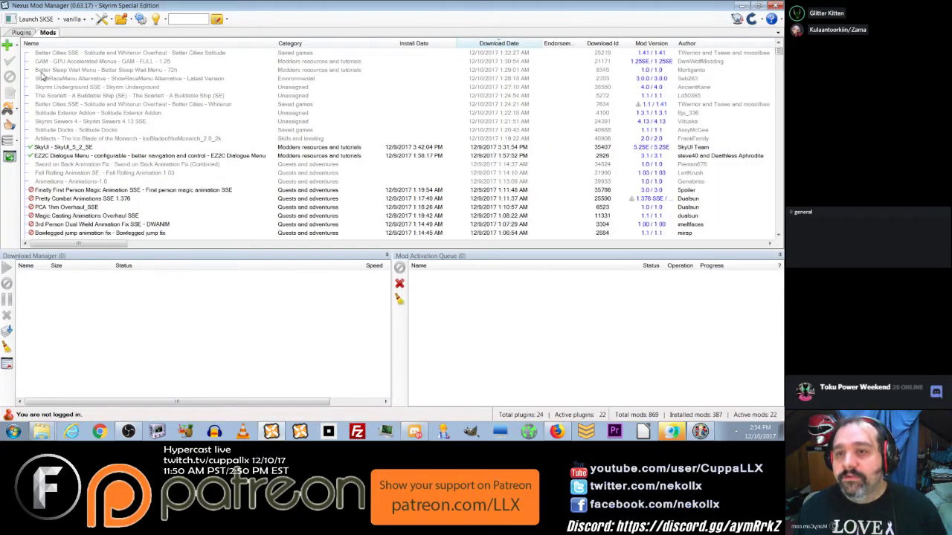
{"action": "left_click", "coordinate": [21, 33]}
{"action": "left_click_drag", "start_coordinate": [123, 192], "coordinate": [121, 202]}
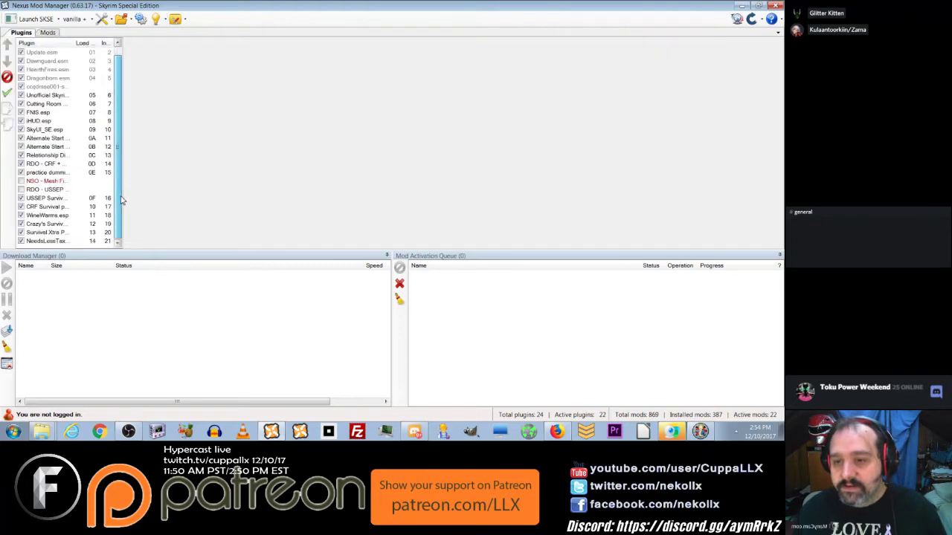
{"action": "left_click", "coordinate": [58, 233]}
{"action": "left_click_drag", "start_coordinate": [61, 202], "coordinate": [64, 234]}
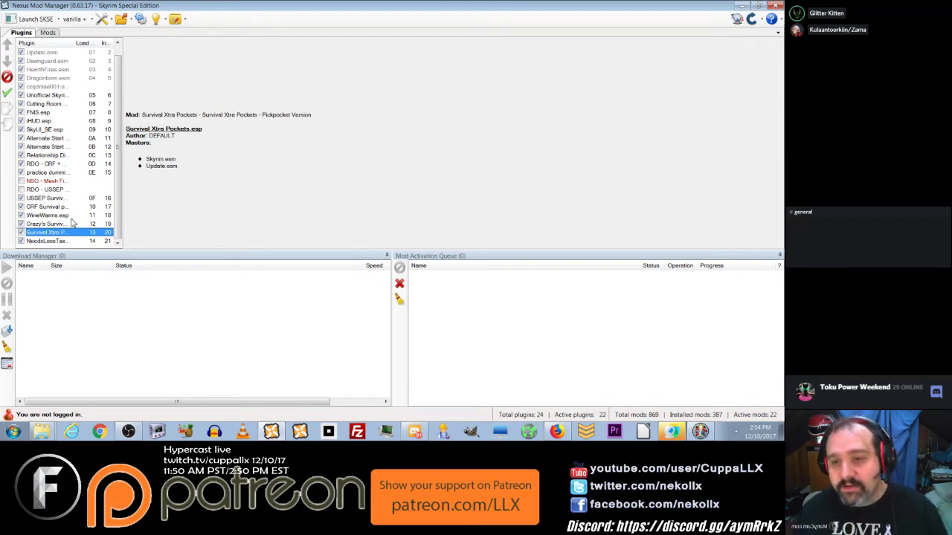
{"action": "left_click", "coordinate": [51, 88]}
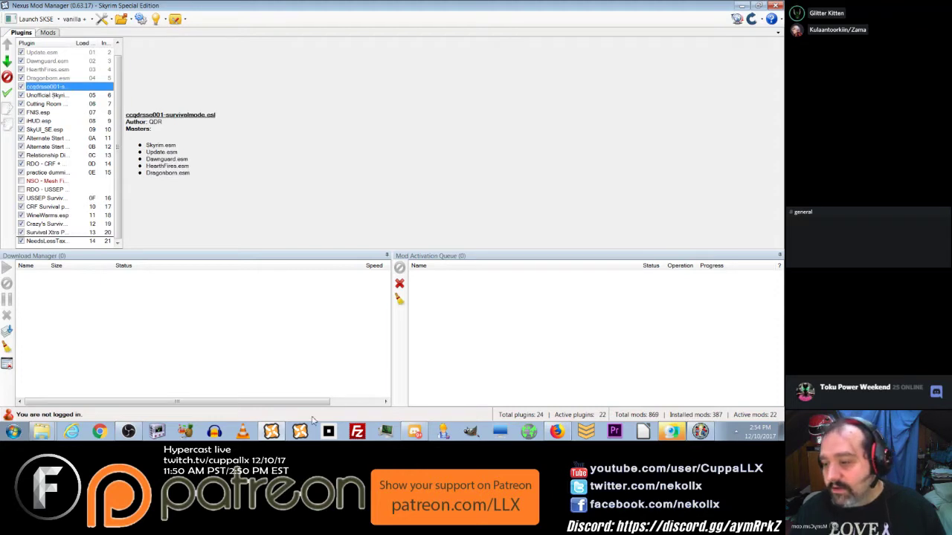
{"action": "left_click", "coordinate": [775, 6]}
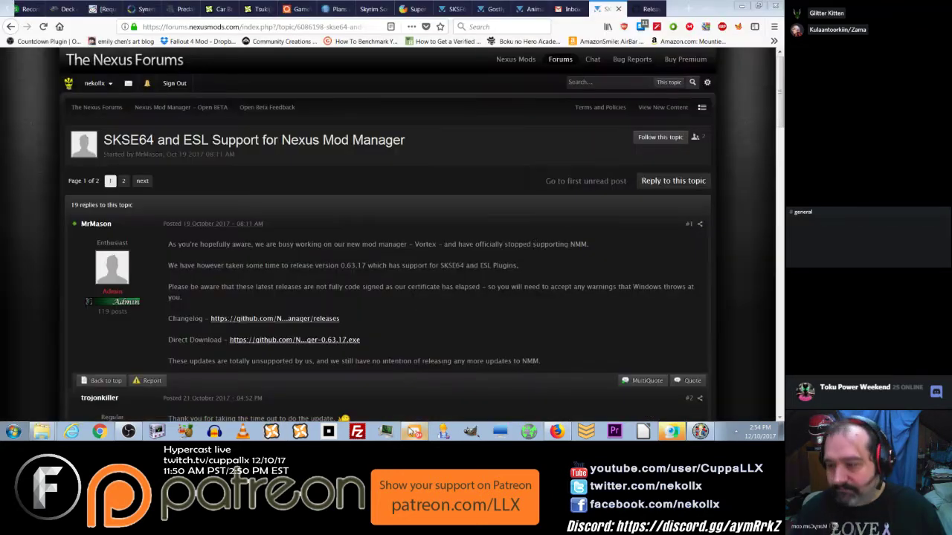
- Open Nexus Mod Manager 0.63.14 for Skyrim Special Edition and view the Dragonborn.esm plugin details
{"action": "left_click", "coordinate": [300, 432]}
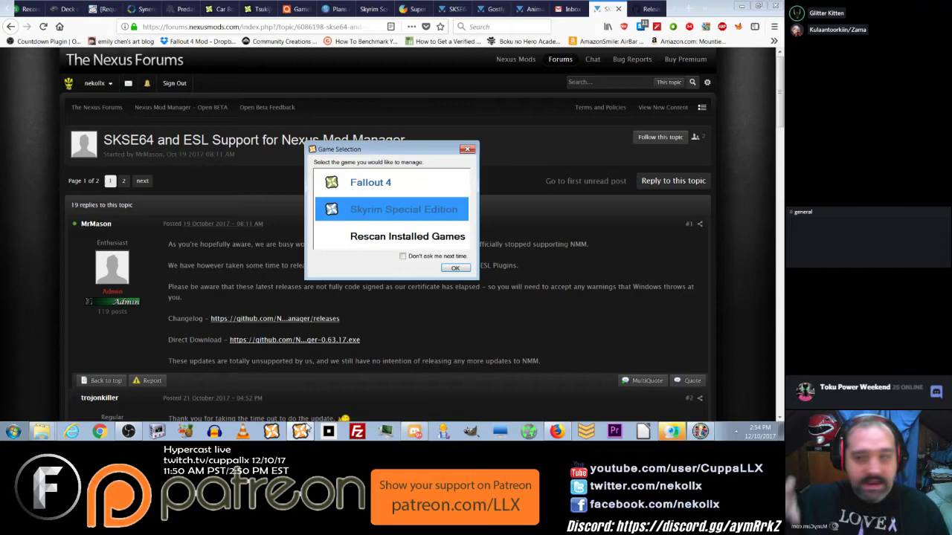
{"action": "left_click", "coordinate": [465, 269]}
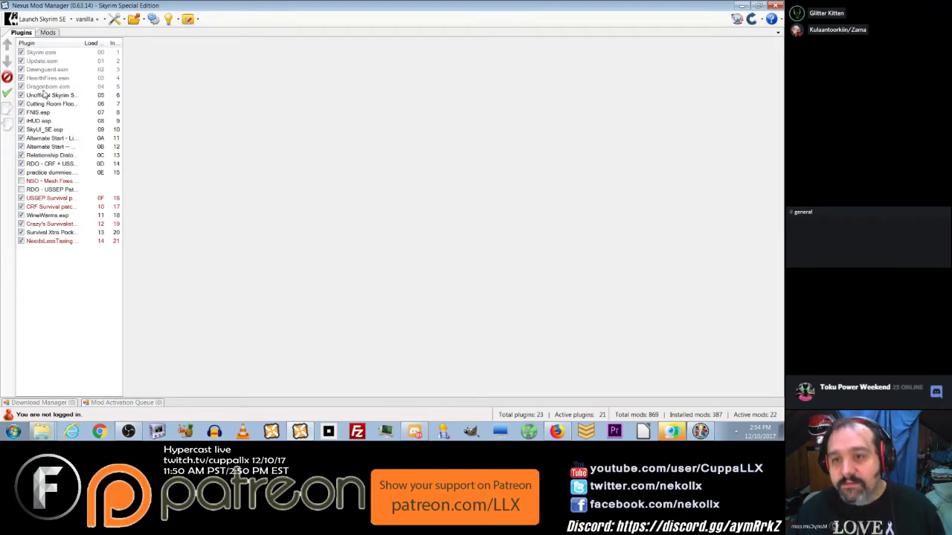
{"action": "left_click", "coordinate": [48, 88]}
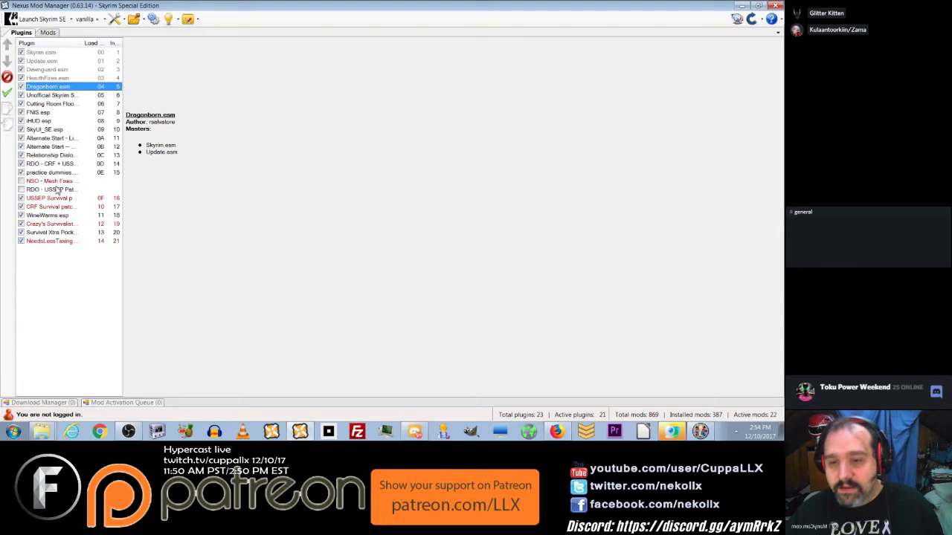
{"action": "left_click", "coordinate": [48, 183]}
{"action": "double_click", "coordinate": [45, 190]}
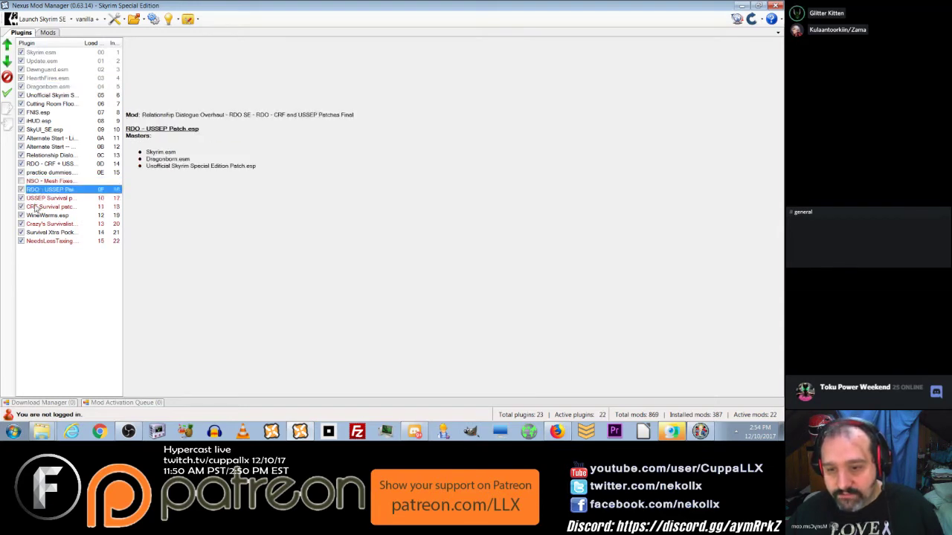
{"action": "double_click", "coordinate": [46, 191]}
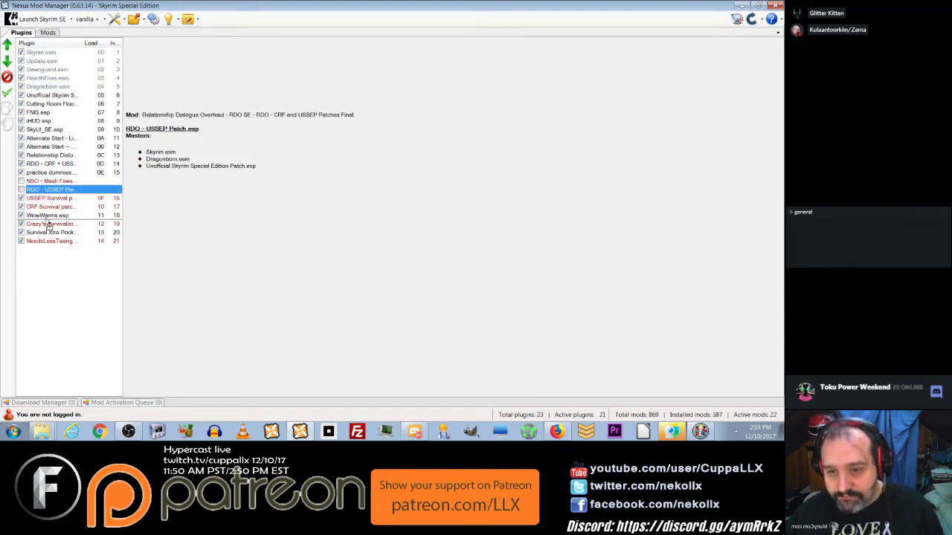
- Move the RDO - USSEP Patch plugin to the end of the load order, with NSO - Mesh Fixes directly above it
{"action": "left_click_drag", "start_coordinate": [46, 224], "coordinate": [50, 247]}
{"action": "left_click", "coordinate": [43, 182]}
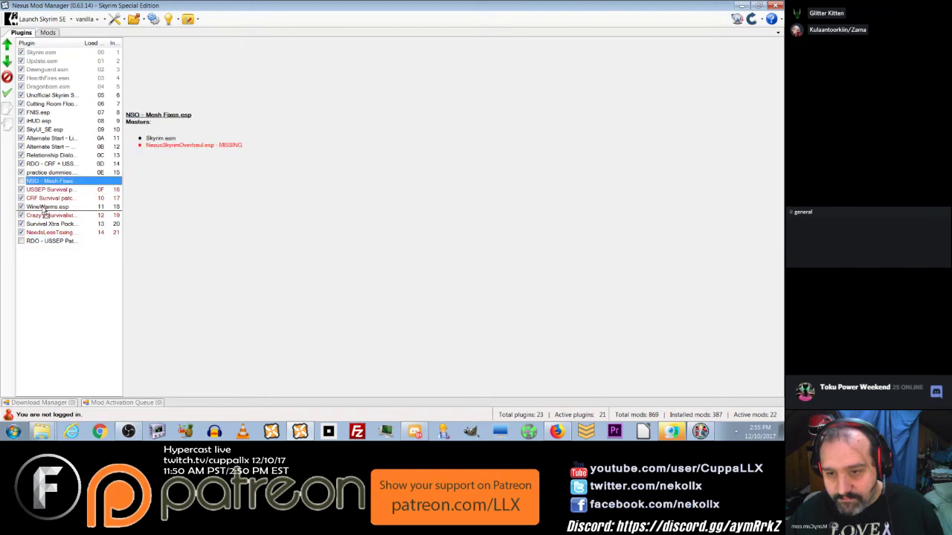
{"action": "left_click_drag", "start_coordinate": [45, 212], "coordinate": [49, 238]}
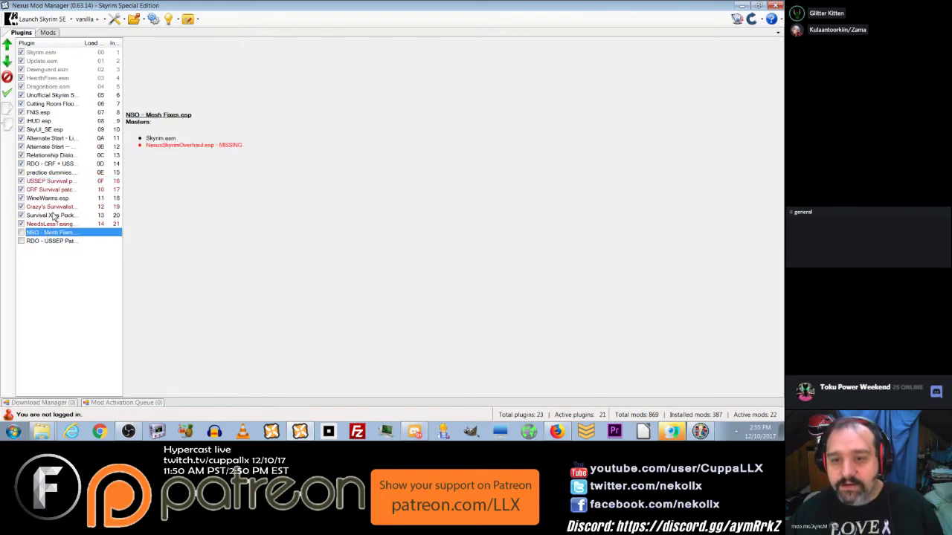
- Inspect the master files required by CRF Survival patch.esp, and close the older mod manager
{"action": "left_click", "coordinate": [52, 199]}
{"action": "left_click", "coordinate": [52, 191]}
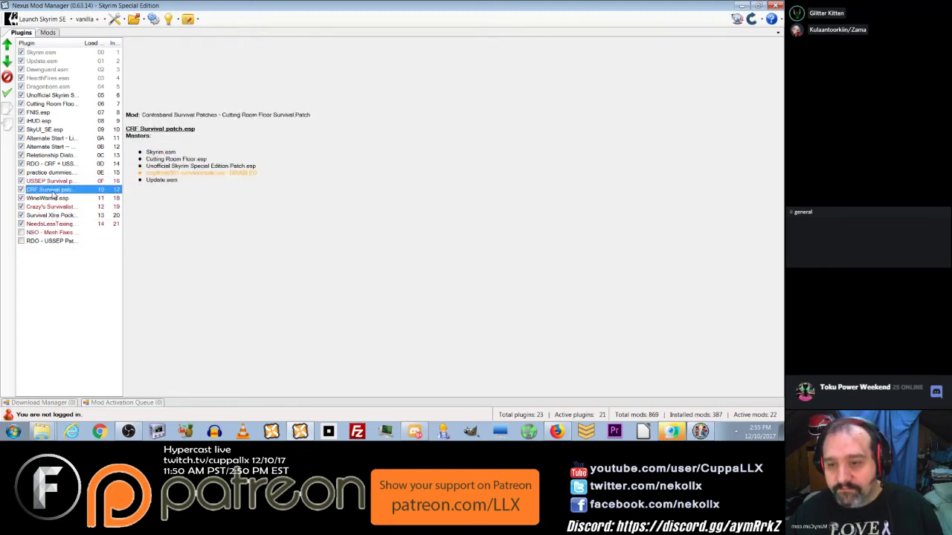
{"action": "left_click", "coordinate": [778, 6]}
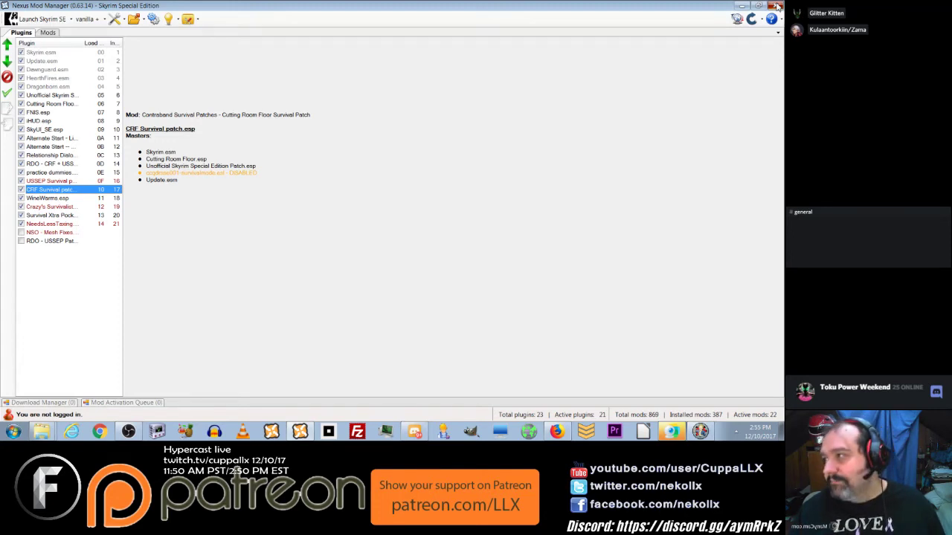
- Reopen Nexus Mod Manager 0.63.17 for Skyrim Special Edition, review the full plugin load order, and minimize it
{"action": "left_click", "coordinate": [271, 431]}
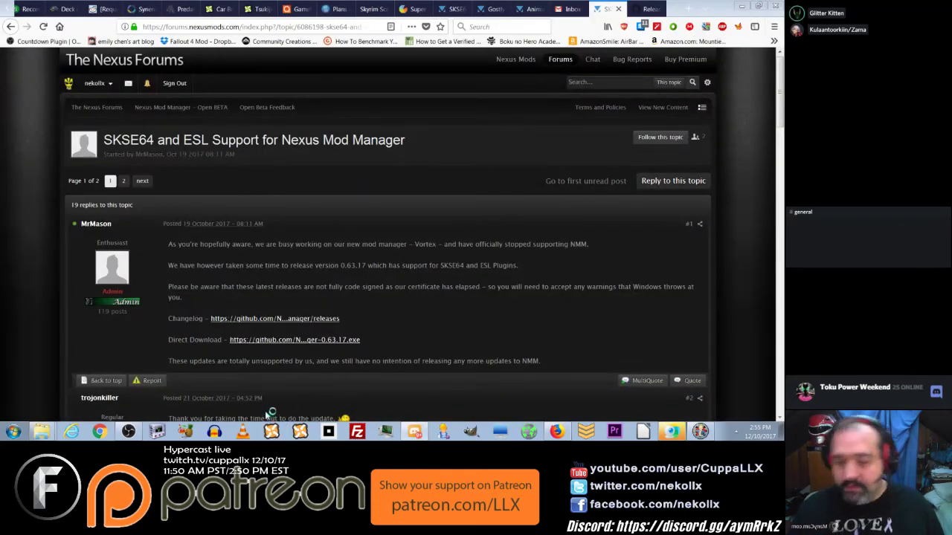
{"action": "left_click", "coordinate": [458, 268]}
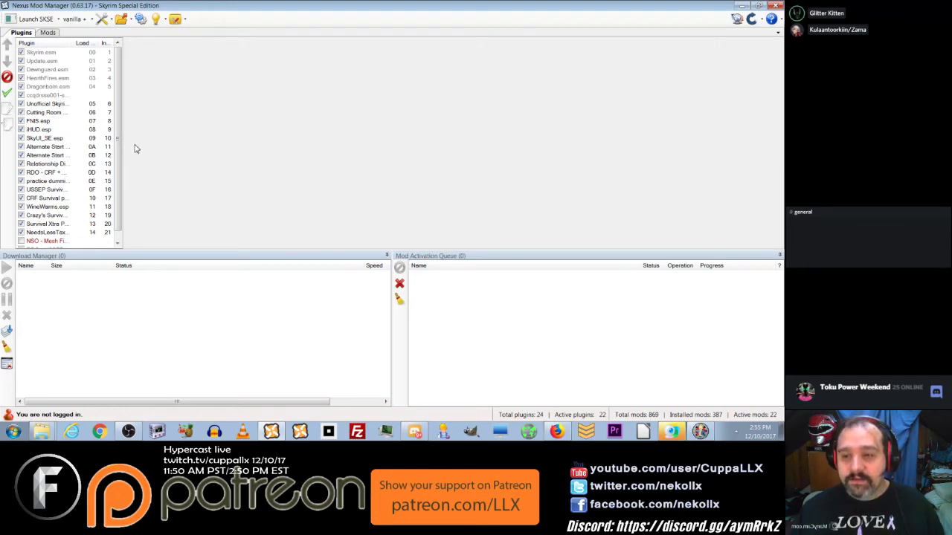
{"action": "scroll", "coordinate": [119, 155], "scroll_direction": "down", "scroll_amount": 1}
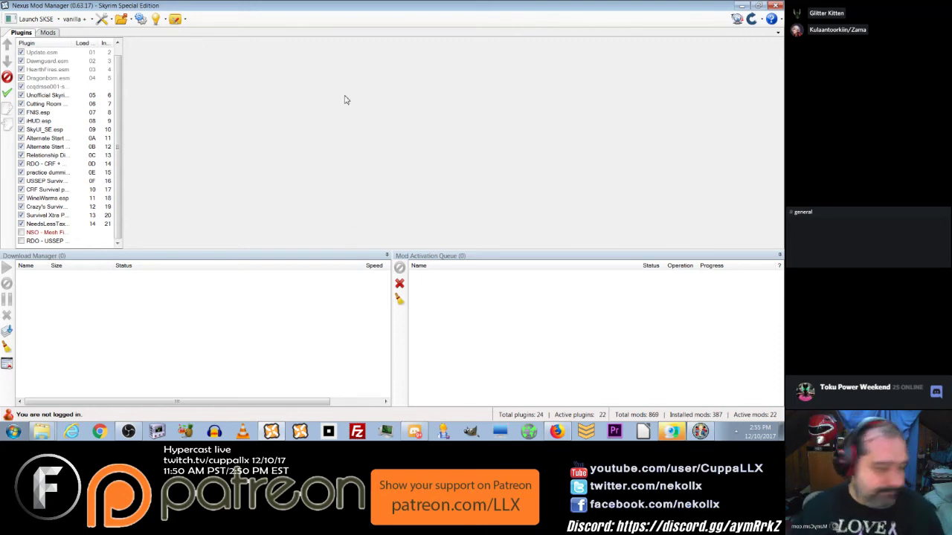
{"action": "left_click", "coordinate": [742, 6]}
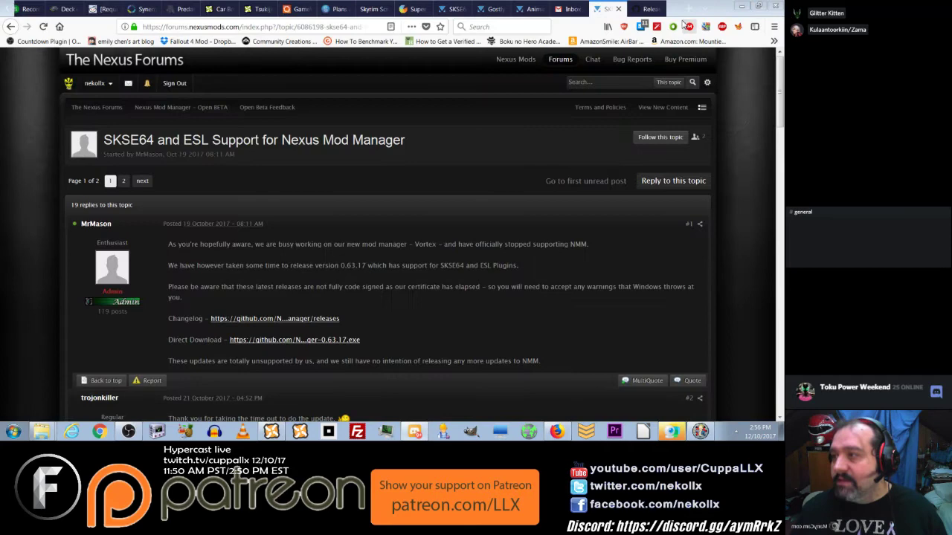
- View the TES5Edit releases page on GitHub and examine the TES5Edit 3.2.1, FO4Edit 3.2.1 and SSEEdit 3.2.1 folders on drive K:
{"action": "left_click", "coordinate": [642, 12]}
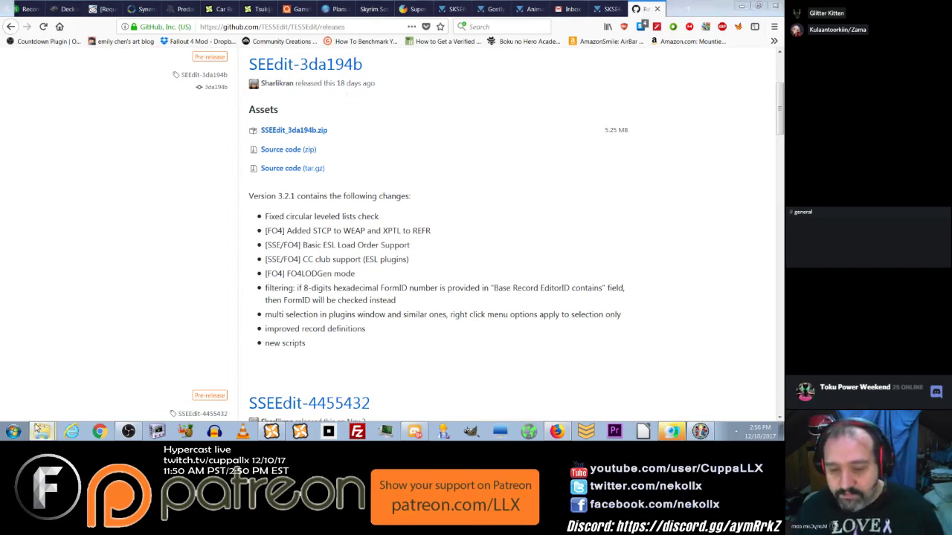
{"action": "left_click", "coordinate": [41, 403]}
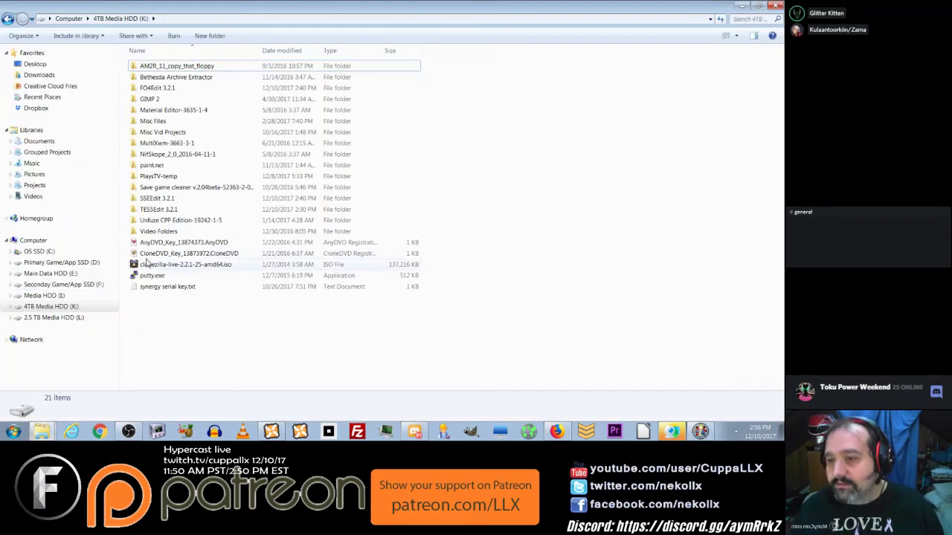
{"action": "double_click", "coordinate": [168, 210]}
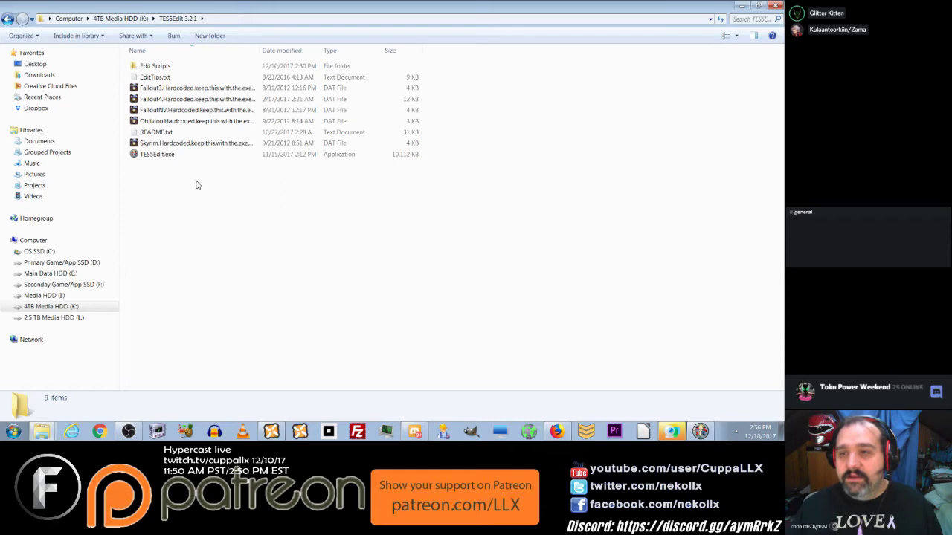
{"action": "left_click", "coordinate": [133, 19]}
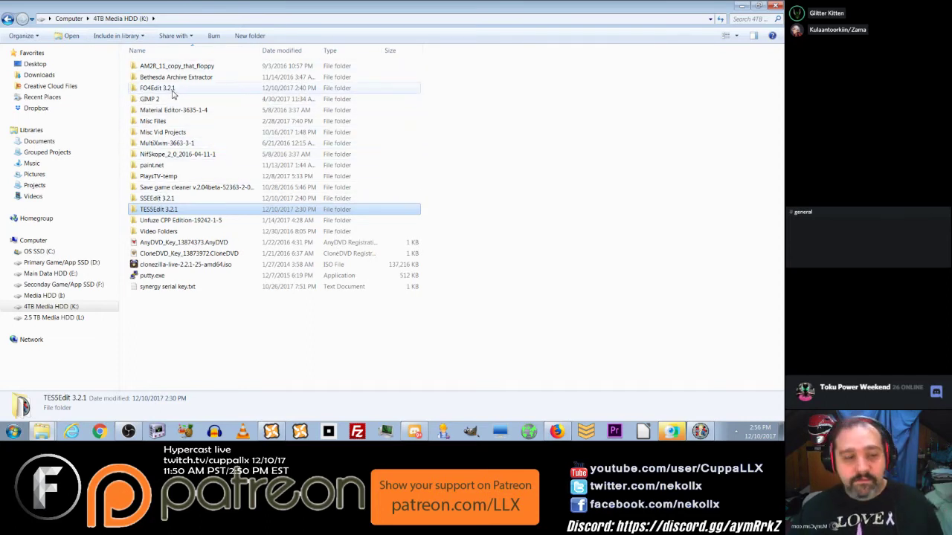
{"action": "double_click", "coordinate": [158, 88]}
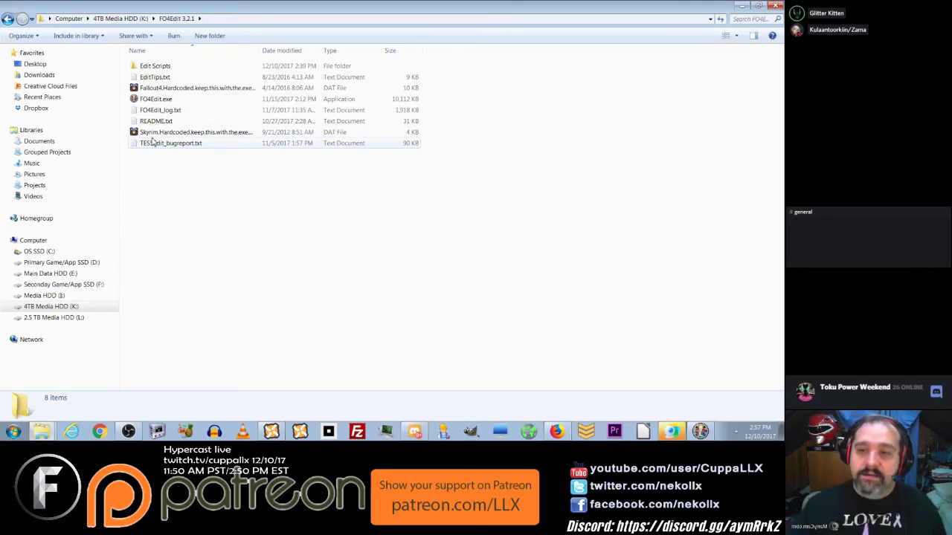
{"action": "left_click", "coordinate": [119, 18]}
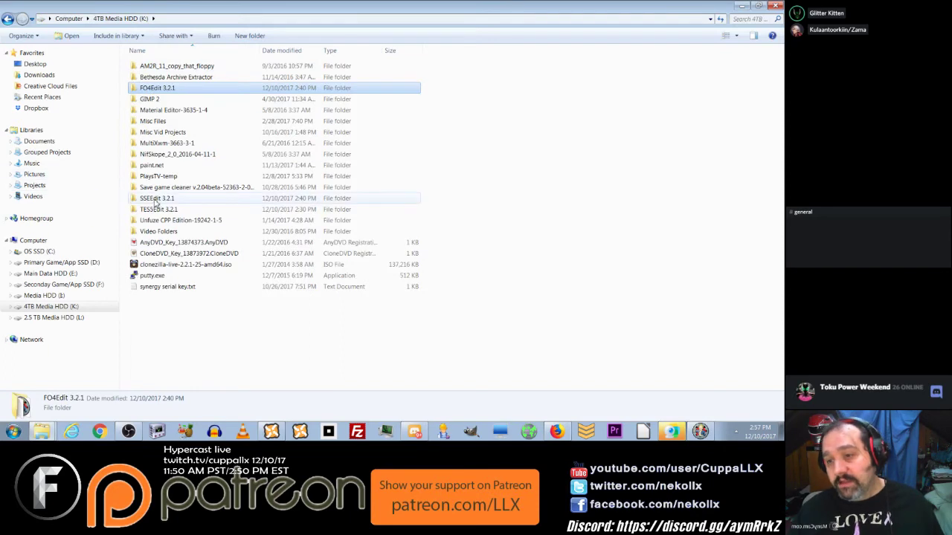
{"action": "double_click", "coordinate": [156, 199]}
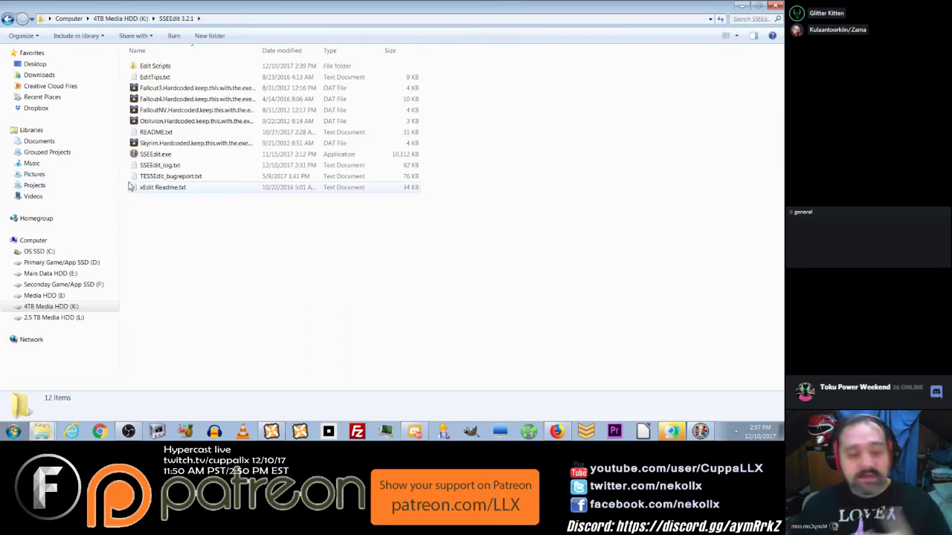
{"action": "left_click", "coordinate": [123, 18]}
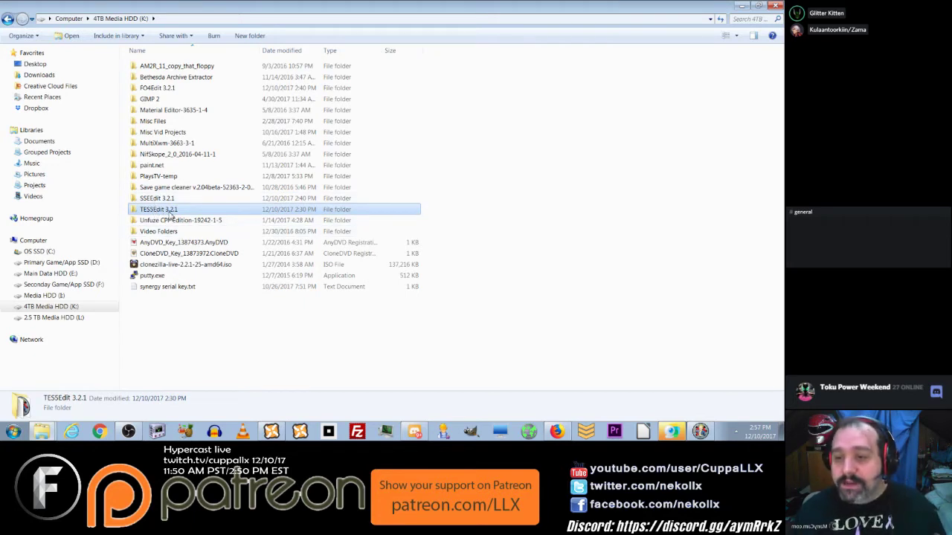
{"action": "double_click", "coordinate": [171, 214]}
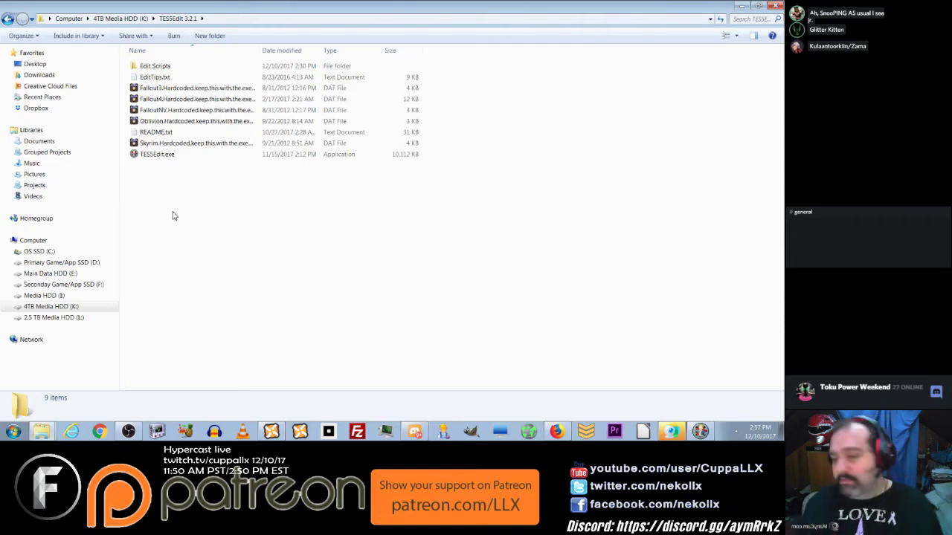
{"action": "left_click", "coordinate": [742, 6]}
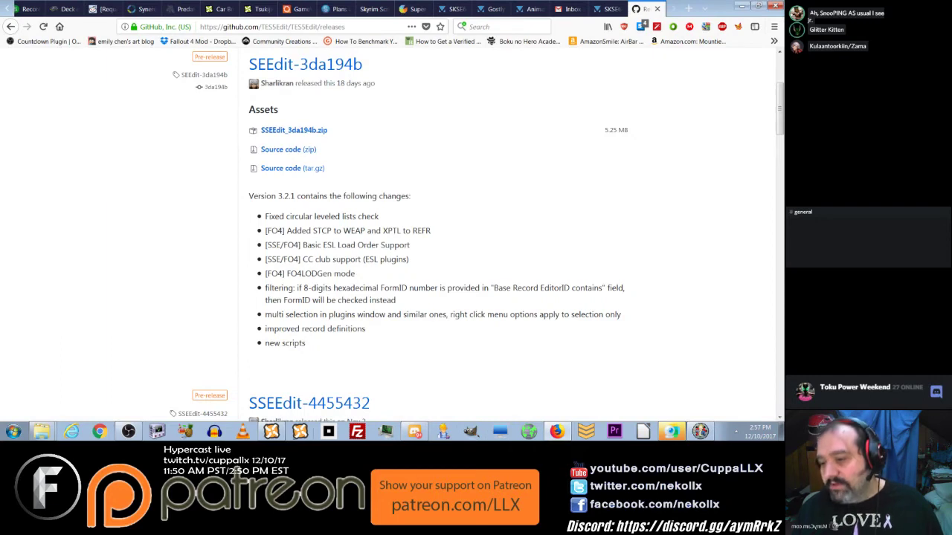
- Switch back to Nexus Mod Manager 0.63.17 and set the SSEEdit executable's location to the SSEEdit 3.2.1 folder on 4TB Media HDD (K:)
{"action": "left_click", "coordinate": [270, 431]}
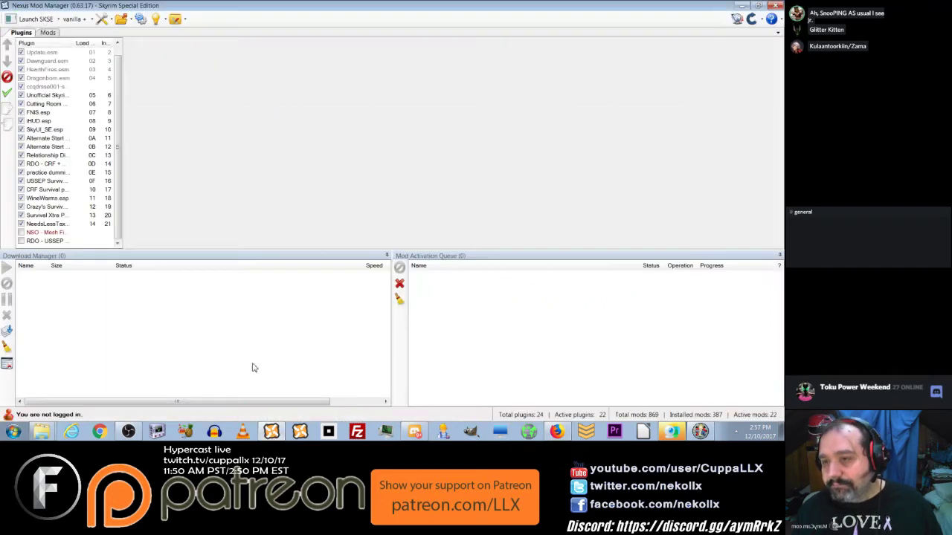
{"action": "left_click", "coordinate": [185, 24]}
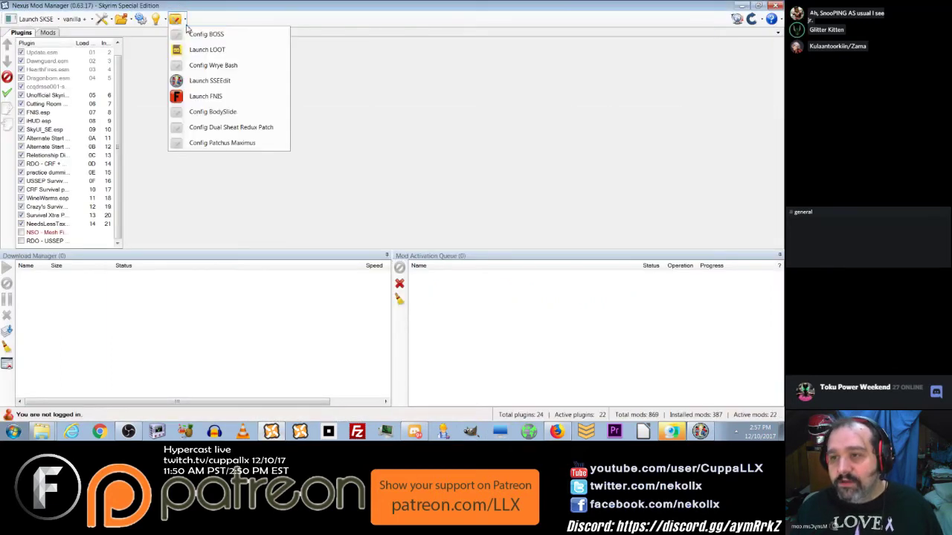
{"action": "left_click", "coordinate": [196, 81]}
{"action": "left_click", "coordinate": [355, 223]}
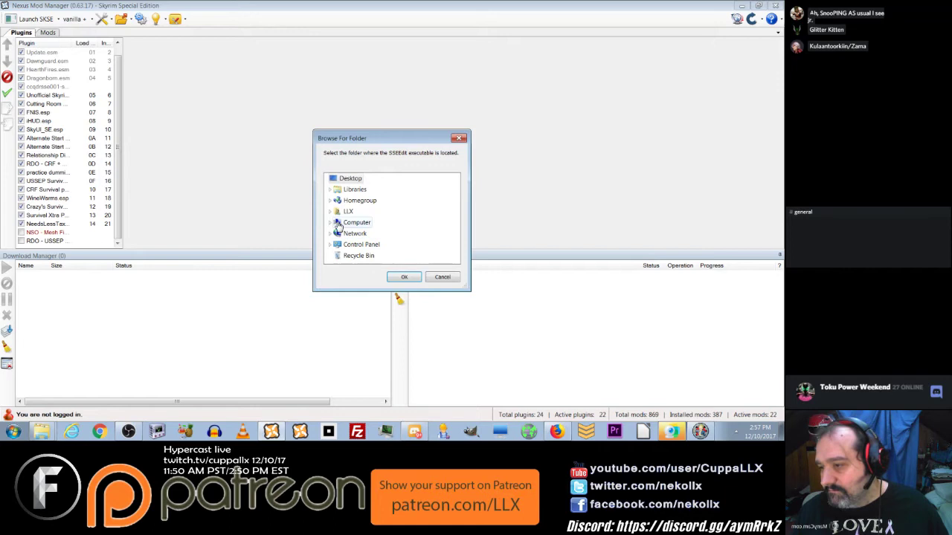
{"action": "left_click", "coordinate": [330, 222]}
{"action": "scroll", "coordinate": [340, 231], "scroll_direction": "down", "scroll_amount": 1}
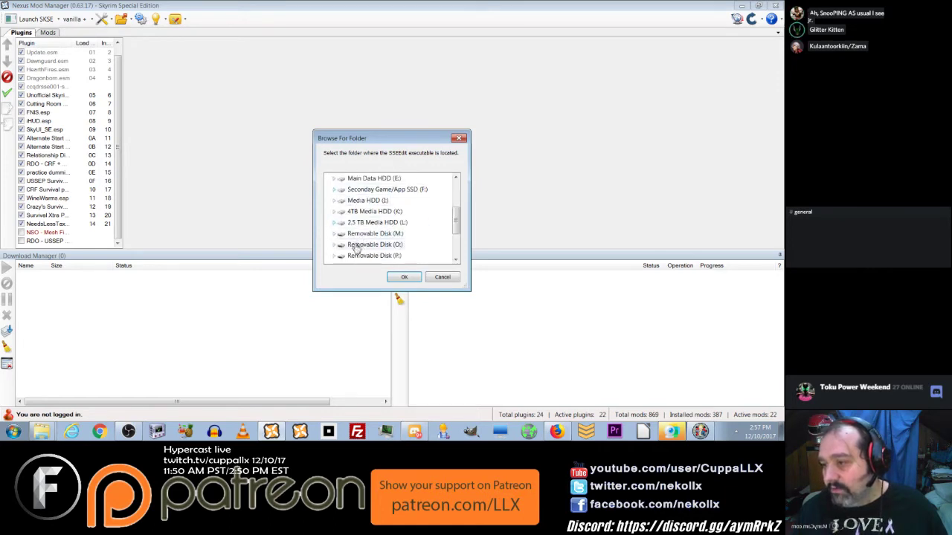
{"action": "left_click", "coordinate": [339, 213]}
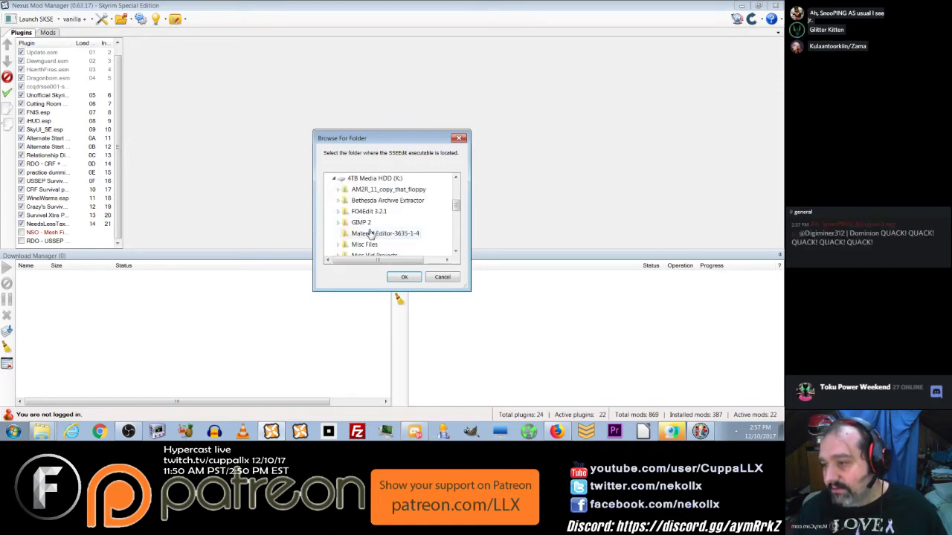
{"action": "scroll", "coordinate": [370, 235], "scroll_direction": "down", "scroll_amount": 2}
{"action": "left_click", "coordinate": [372, 254]}
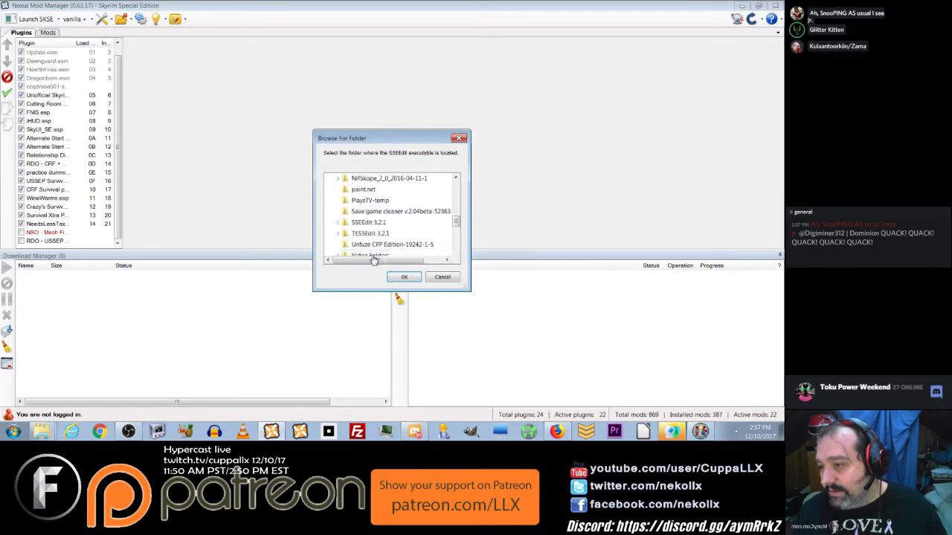
{"action": "left_click", "coordinate": [404, 278]}
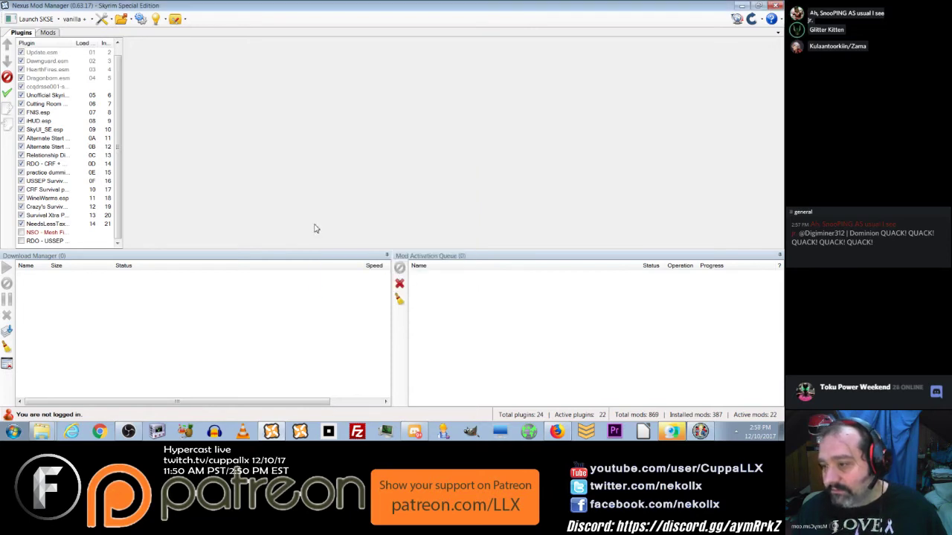
- Launch SSEEdit from the mod manager's supported tools and load the preselected active Skyrim Special Edition plugins
{"action": "left_click", "coordinate": [185, 19]}
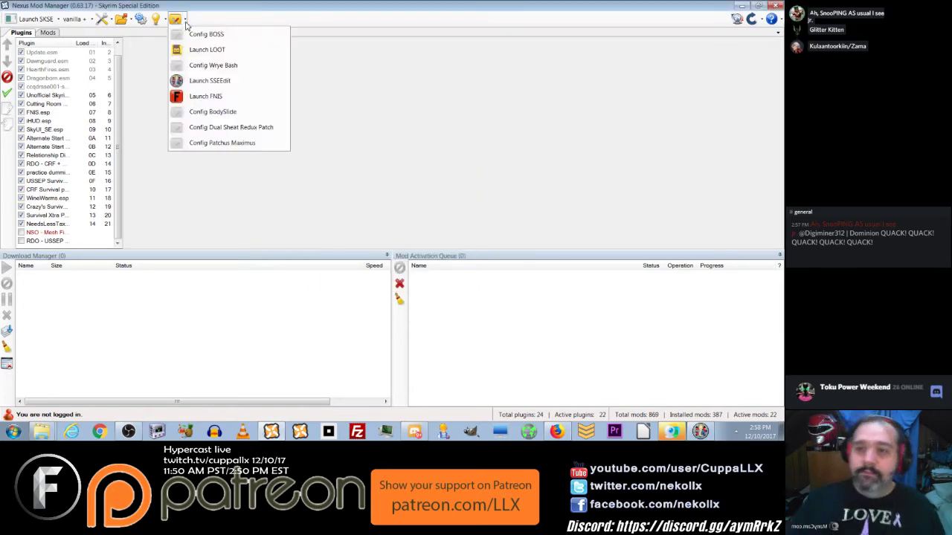
{"action": "left_click", "coordinate": [233, 81]}
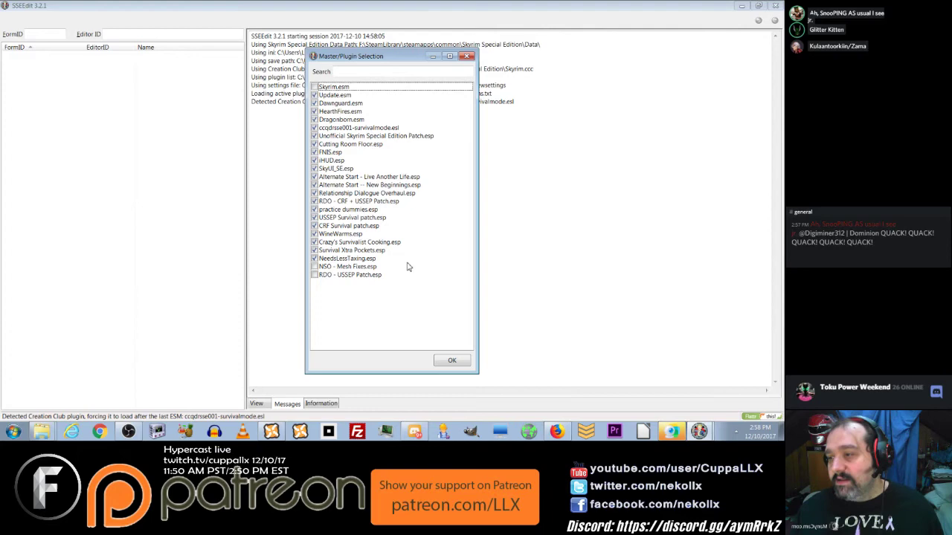
{"action": "left_click", "coordinate": [451, 360]}
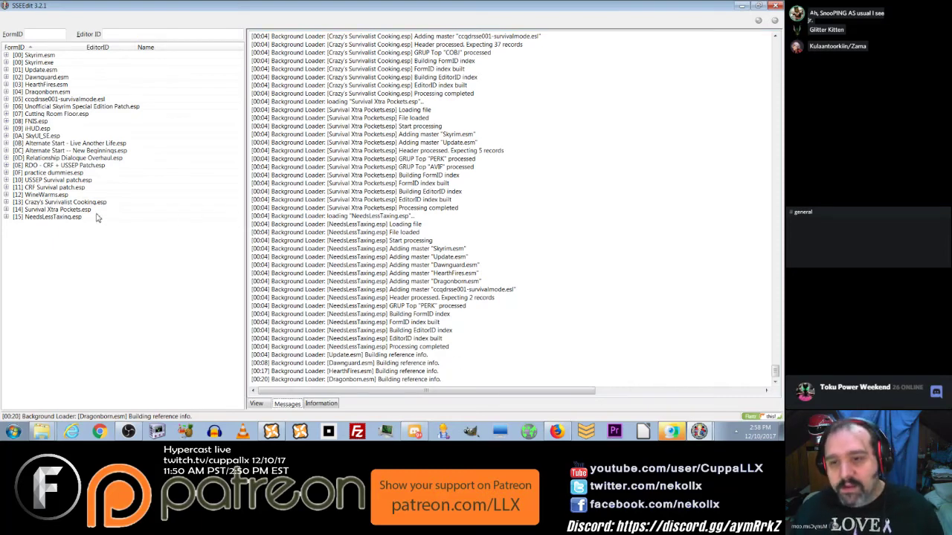
- Expand the six plugins at the end of the load order, from NeedsLessTaxing.esp up to USSEP Survival patch.esp, to view their record groups
{"action": "left_click", "coordinate": [6, 216]}
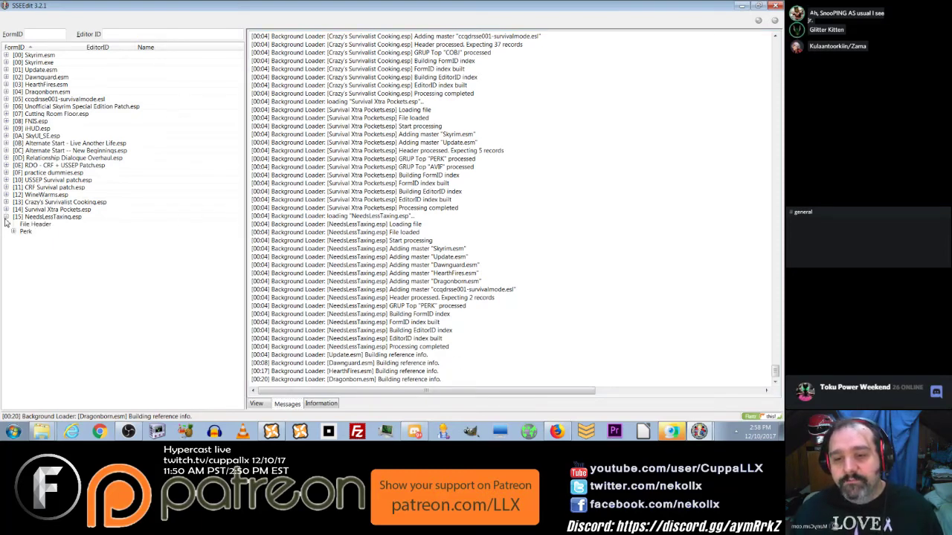
{"action": "left_click", "coordinate": [6, 209]}
{"action": "left_click", "coordinate": [6, 201]}
{"action": "left_click", "coordinate": [6, 194]}
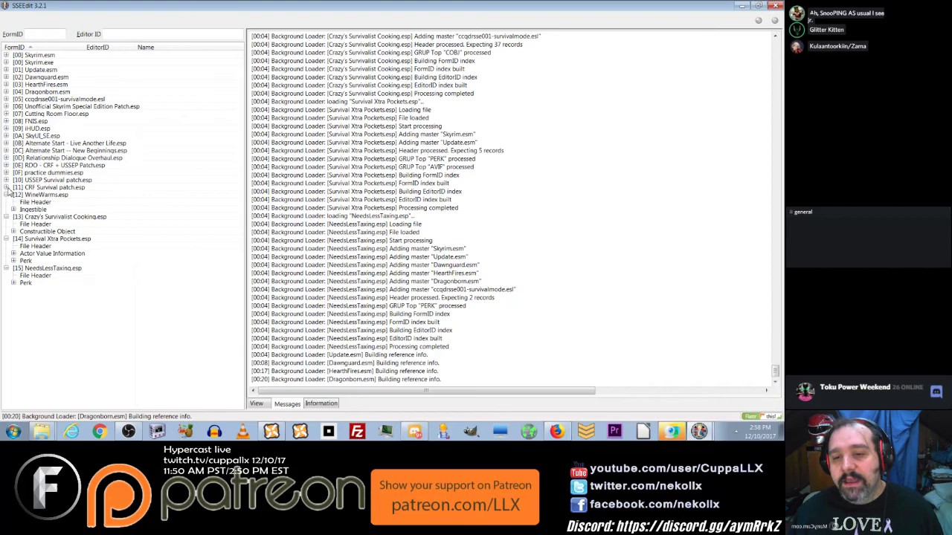
{"action": "left_click", "coordinate": [6, 186]}
{"action": "left_click", "coordinate": [6, 180]}
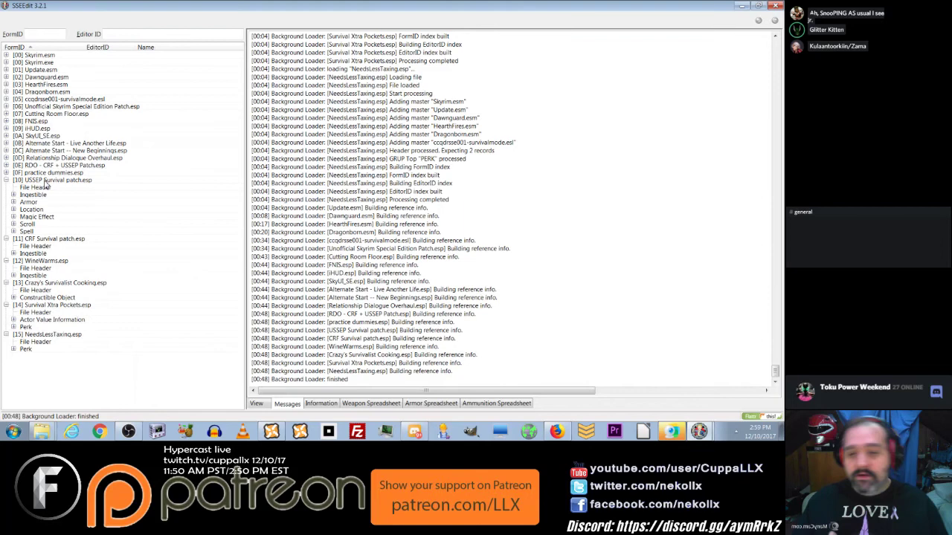
- Examine the Rabbit Haunch record among USSEP Survival patch.esp's Ingestible records, and collapse that group
{"action": "left_click", "coordinate": [13, 195]}
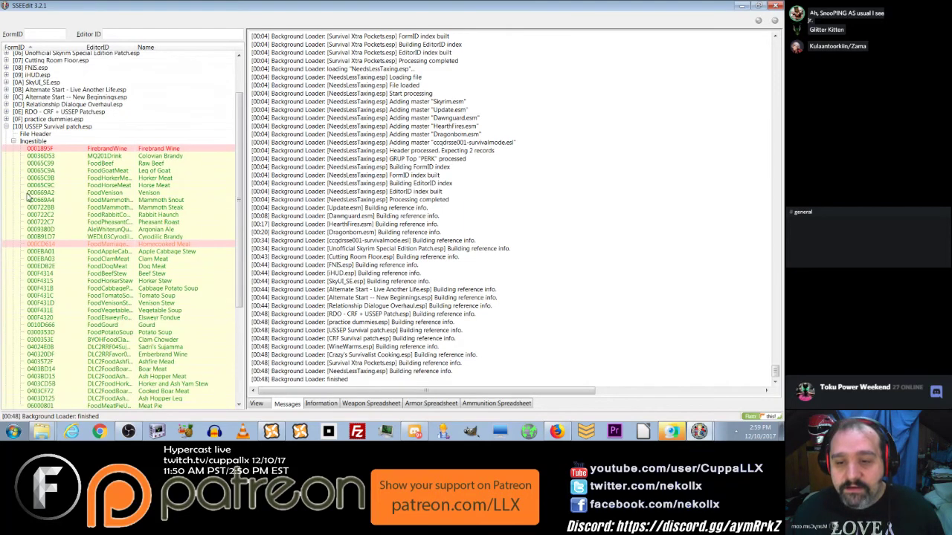
{"action": "left_click", "coordinate": [157, 215]}
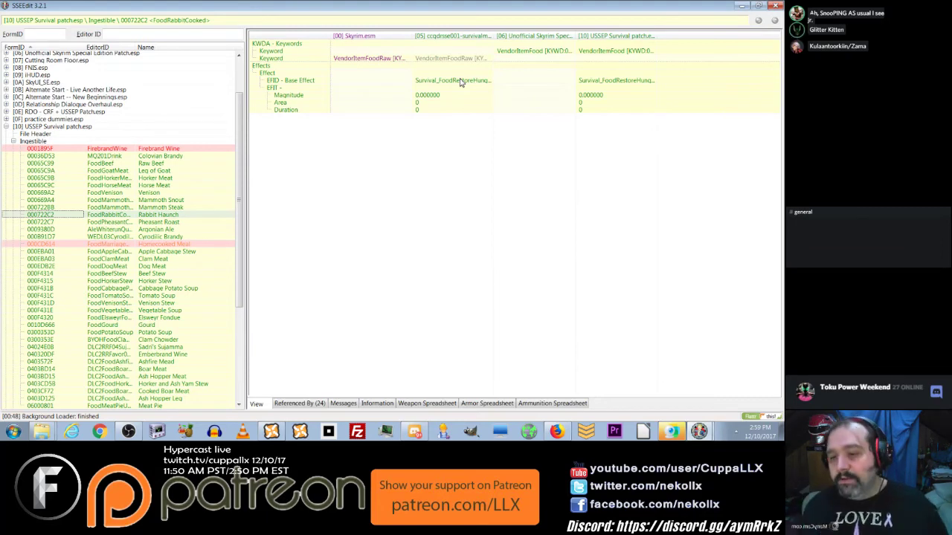
{"action": "left_click", "coordinate": [14, 141]}
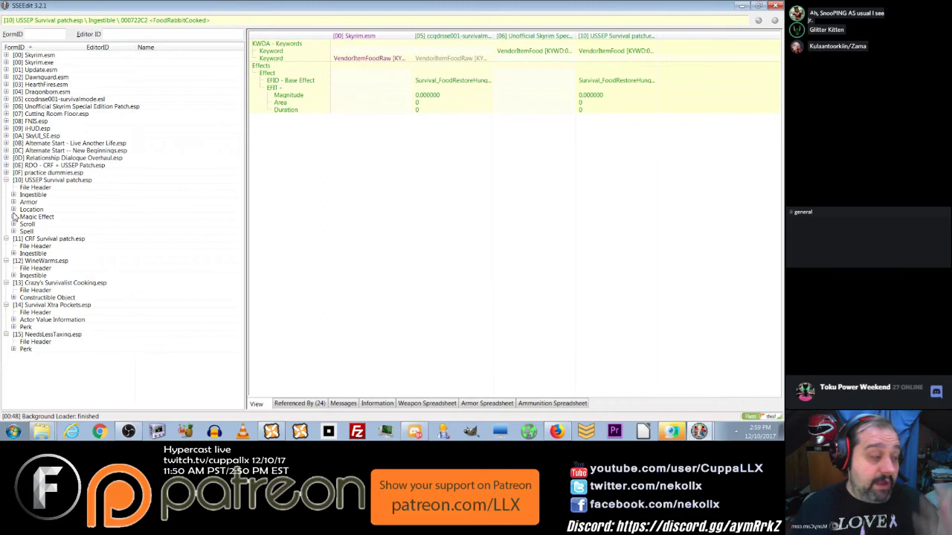
- Inspect the Quest records of SkyUI_SE.esp, collapse the plugin, and close SSEEdit
{"action": "left_click", "coordinate": [6, 136]}
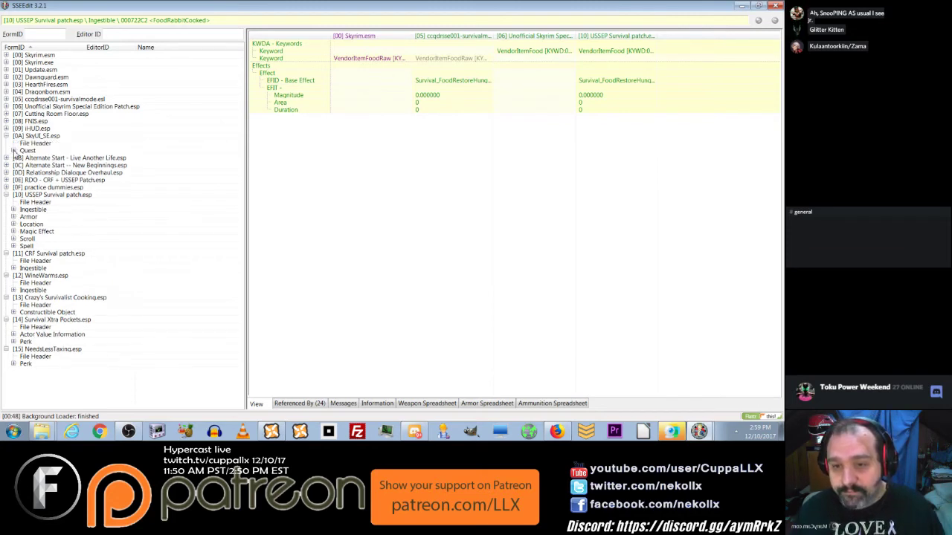
{"action": "left_click", "coordinate": [13, 151]}
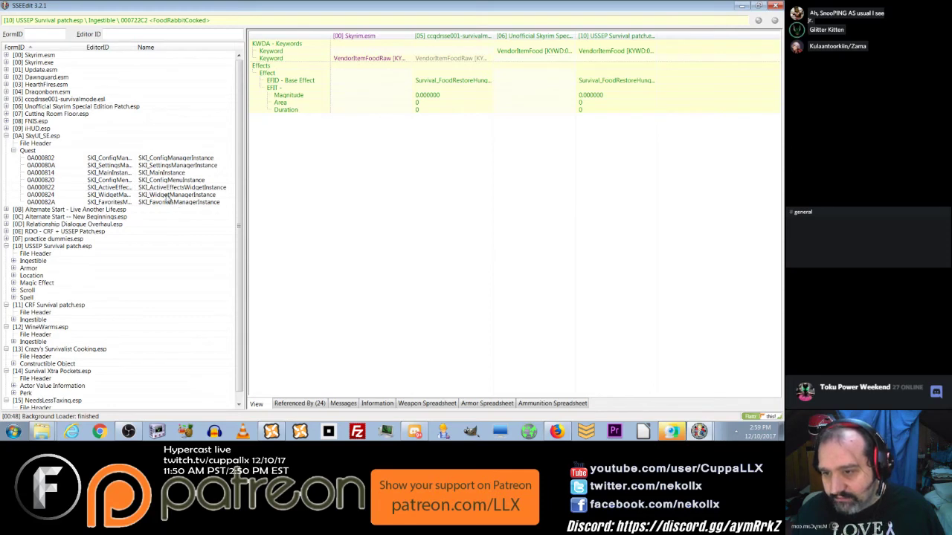
{"action": "left_click", "coordinate": [6, 136]}
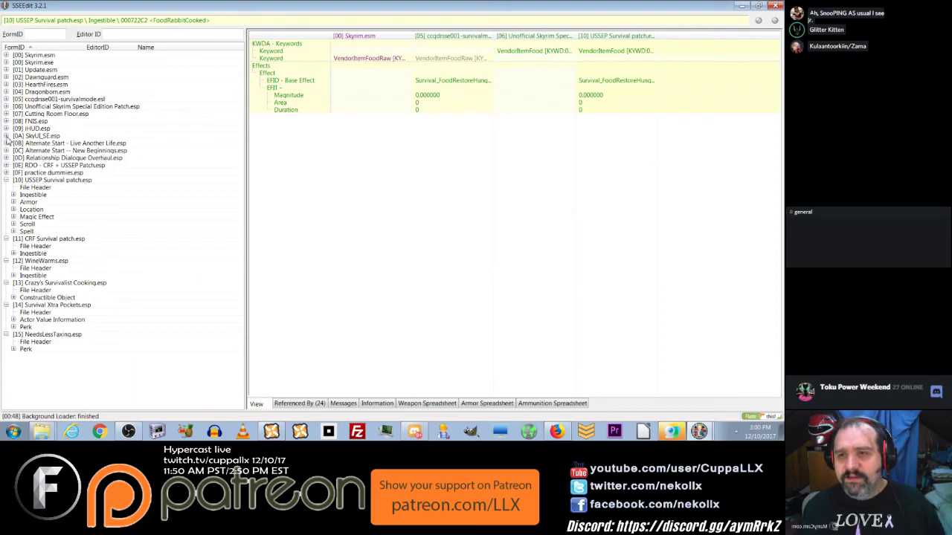
{"action": "left_click", "coordinate": [773, 5]}
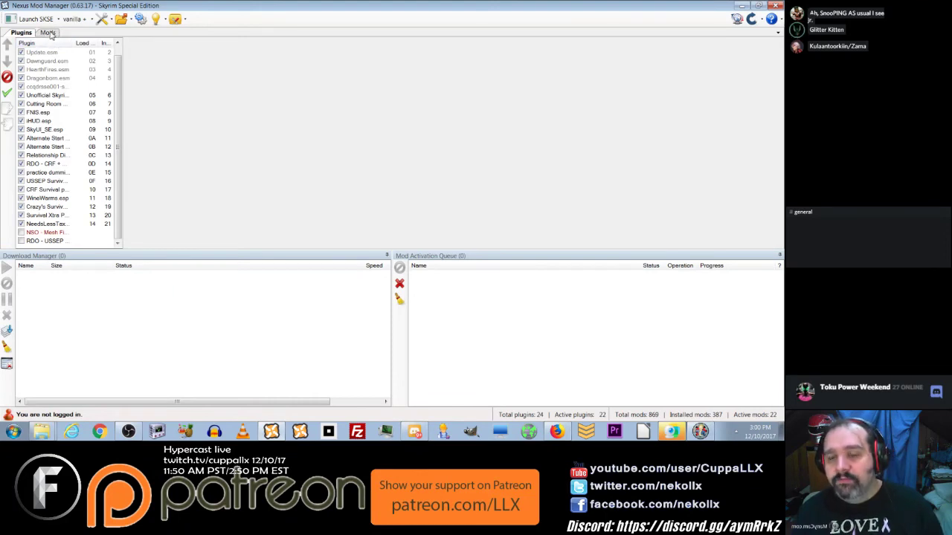
- View the details of the SkyUI_5_2_SE mod, look through the older mods in the list, and return to the plugin list
{"action": "left_click", "coordinate": [51, 34]}
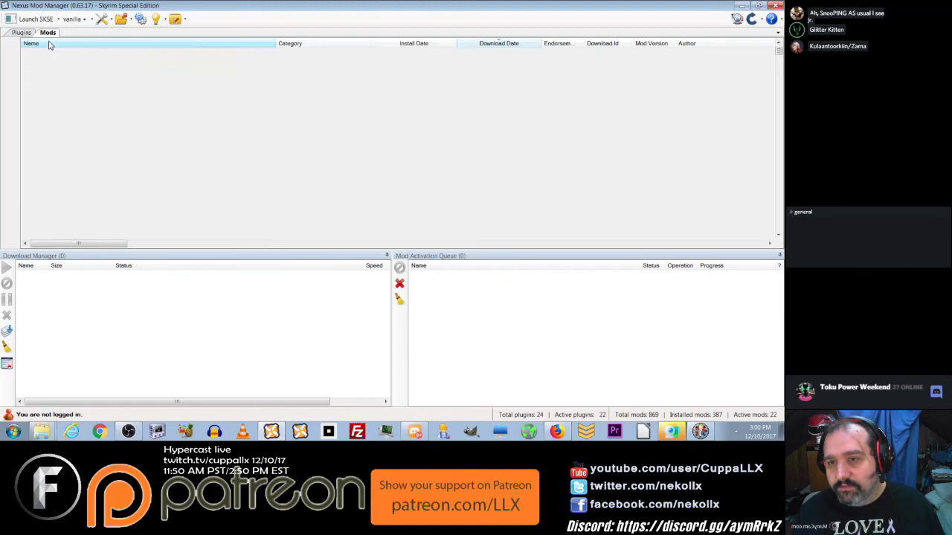
{"action": "left_click", "coordinate": [89, 148]}
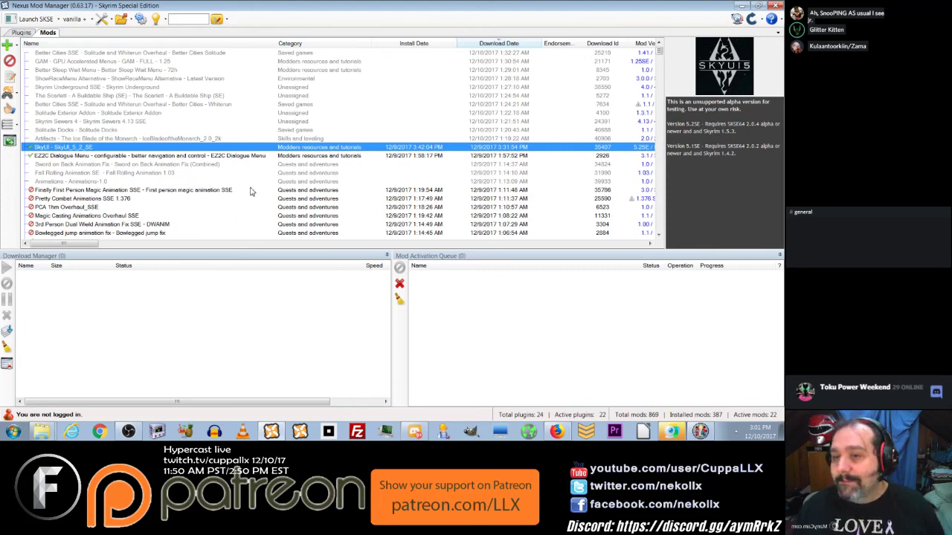
{"action": "scroll", "coordinate": [251, 191], "scroll_direction": "down", "scroll_amount": 4}
{"action": "scroll", "coordinate": [172, 192], "scroll_direction": "down", "scroll_amount": 3}
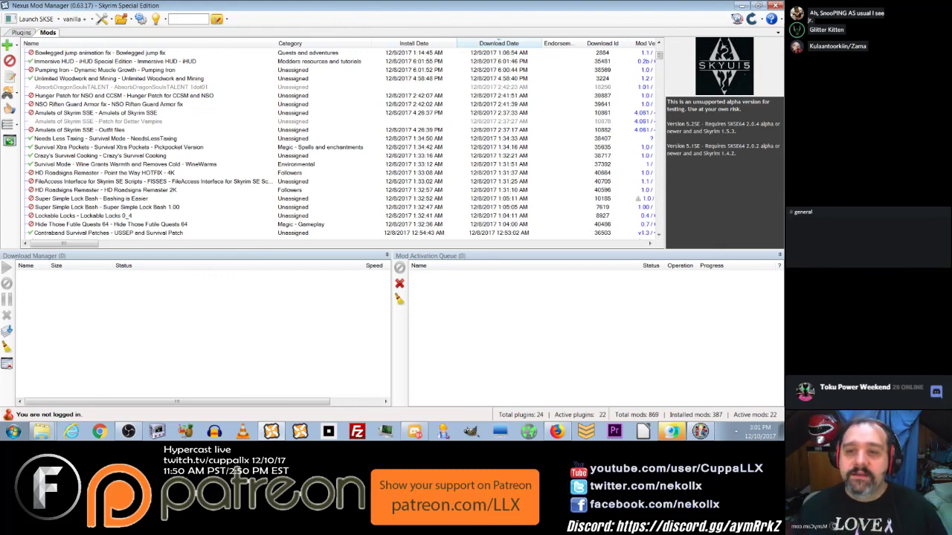
{"action": "left_click", "coordinate": [21, 33]}
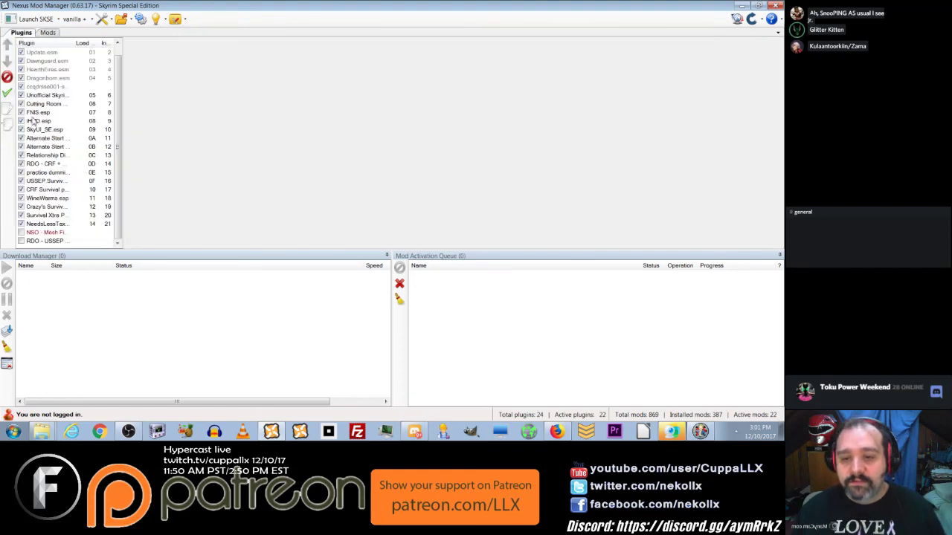